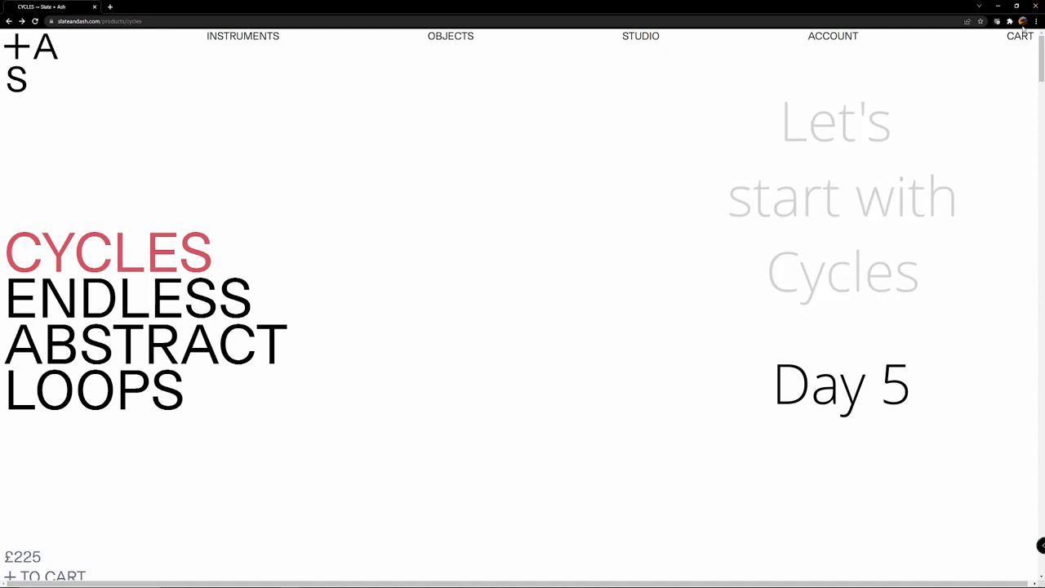
Scroll the Slate + Ash Cycles page past the videos to the 'Go Deeper Into Cycles' section
scroll(1028, 169, down, 15)
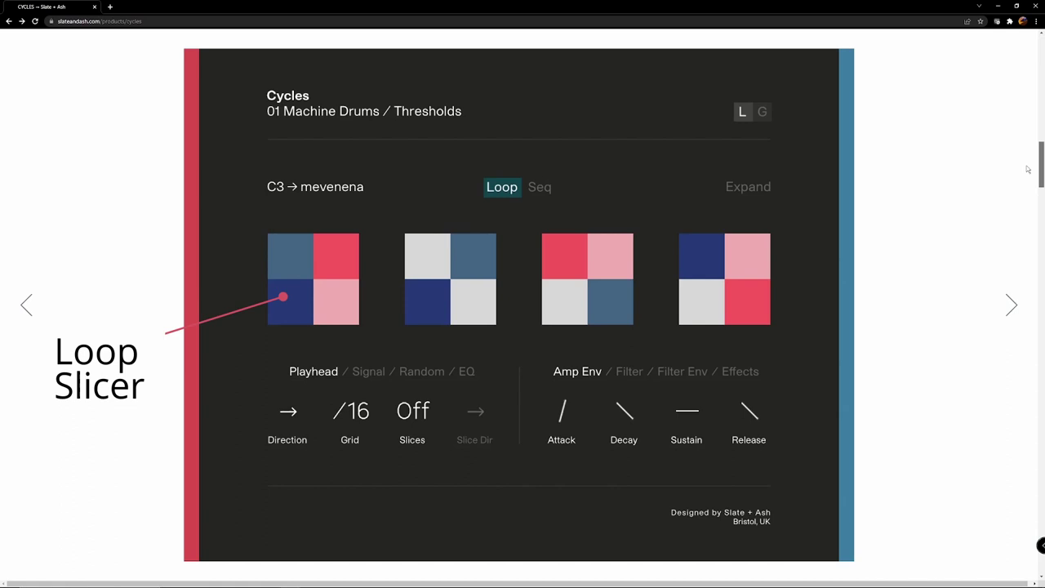
scroll(1028, 169, down, 6)
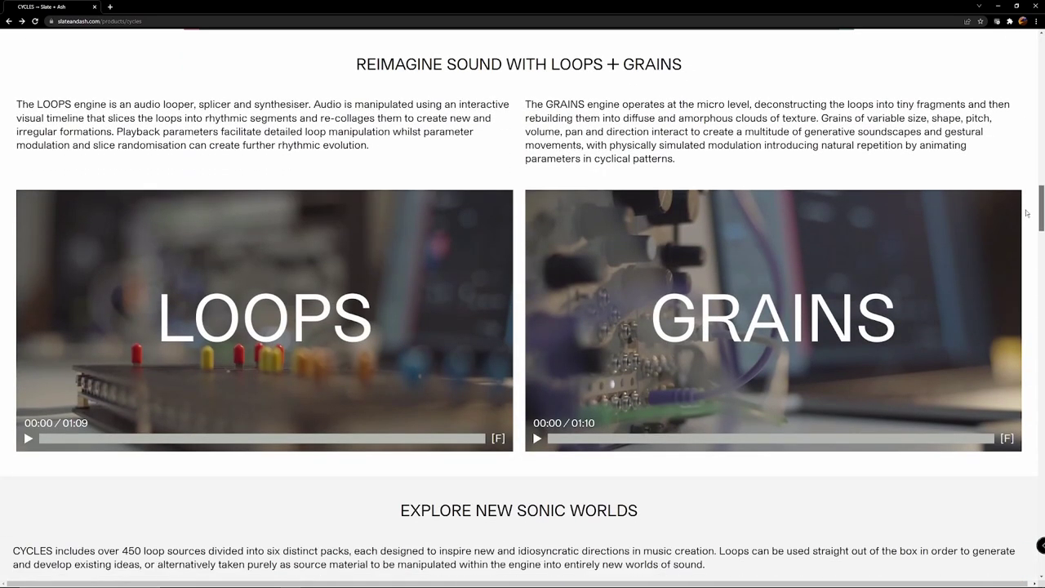
scroll(1027, 214, down, 7)
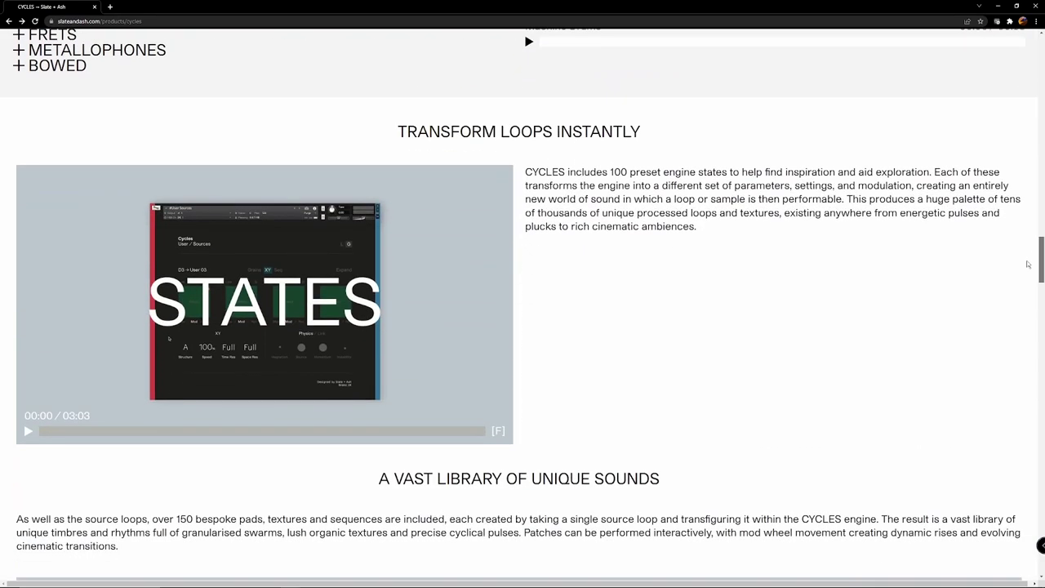
scroll(1028, 264, down, 6)
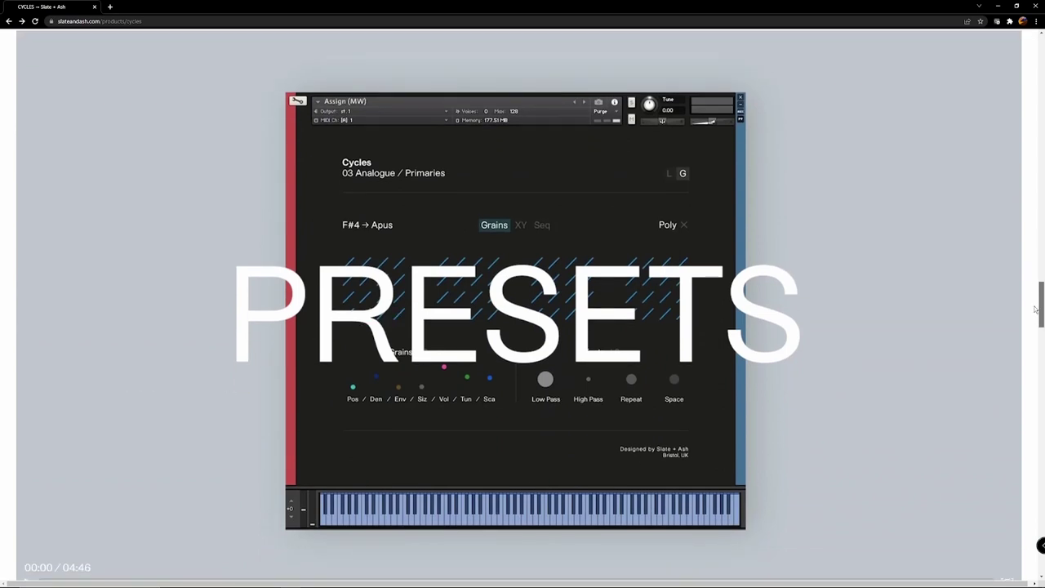
drag(1035, 308, 1037, 350)
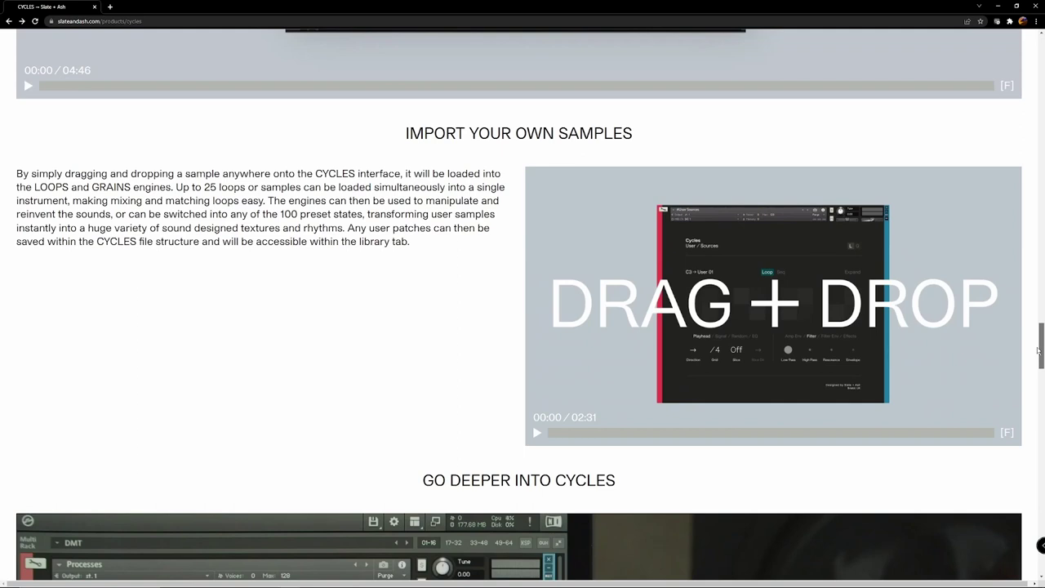
drag(1037, 349, 1042, 432)
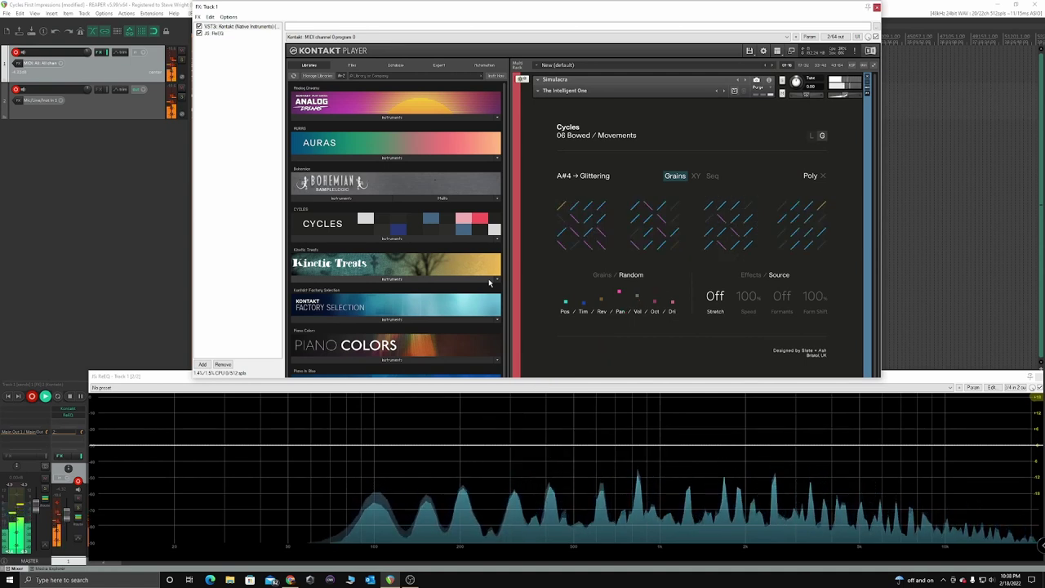
Load the next preset, B4 → You breathe, and switch Cycles to its XY pads view
click(596, 177)
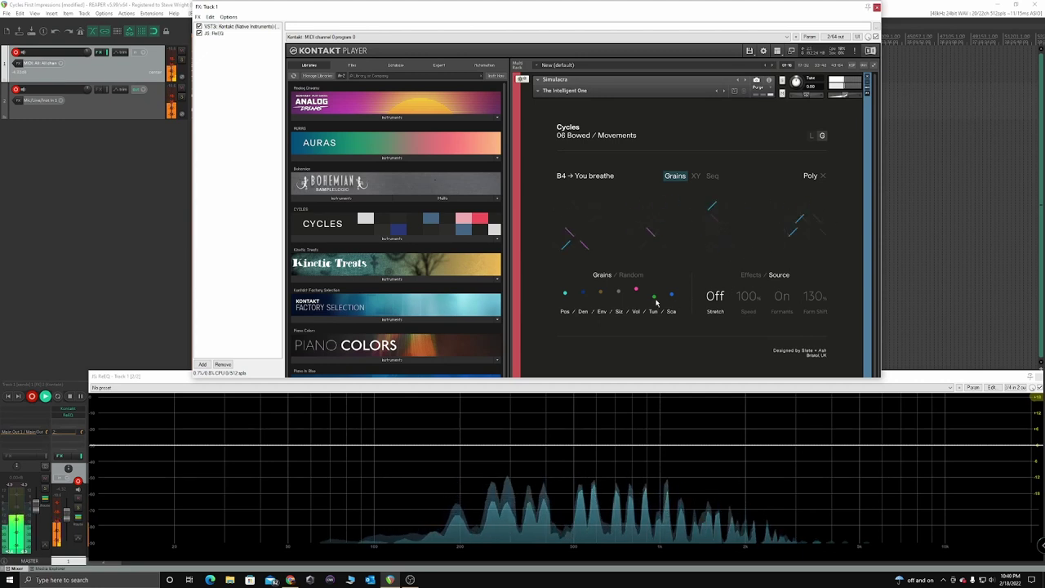
click(697, 177)
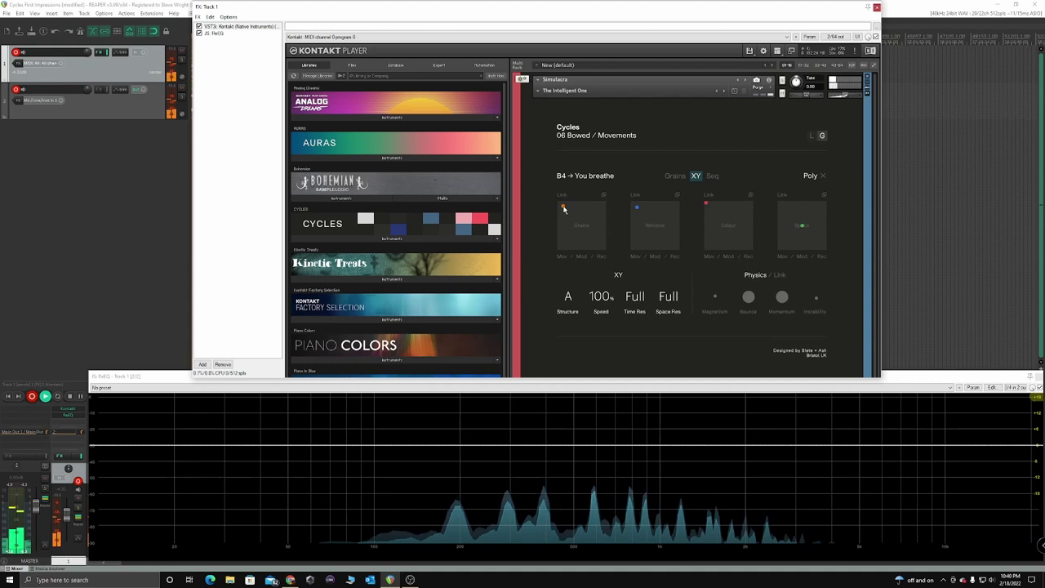
Arm Rec on the first XY pad and record movement paths on pads 1 and 2
mouse_move(564, 210)
mouse_down()
mouse_move(595, 243)
mouse_move(599, 211)
mouse_move(563, 244)
mouse_move(566, 208)
mouse_move(600, 210)
mouse_up()
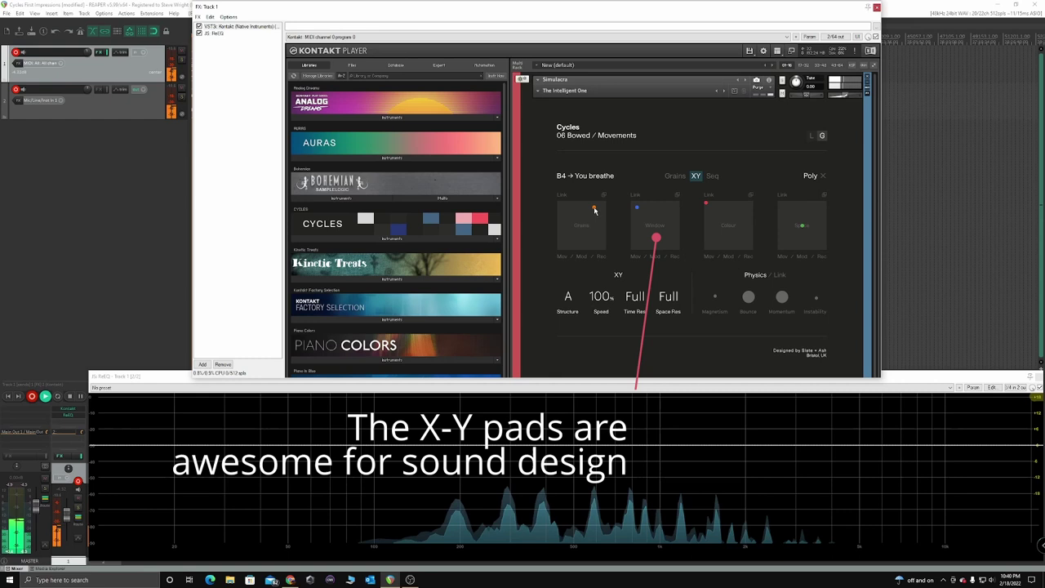
click(602, 258)
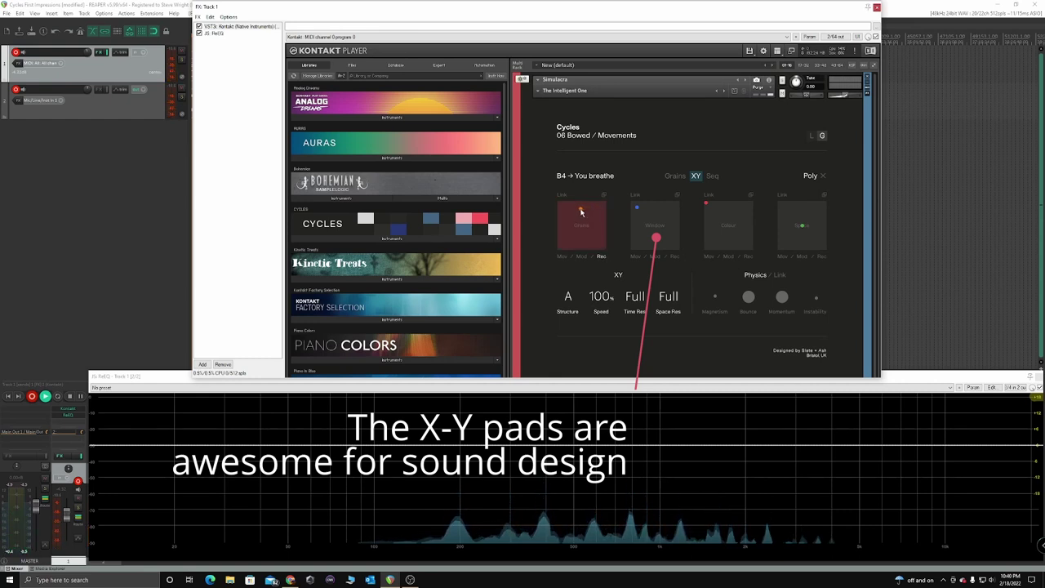
drag(580, 210, 583, 214)
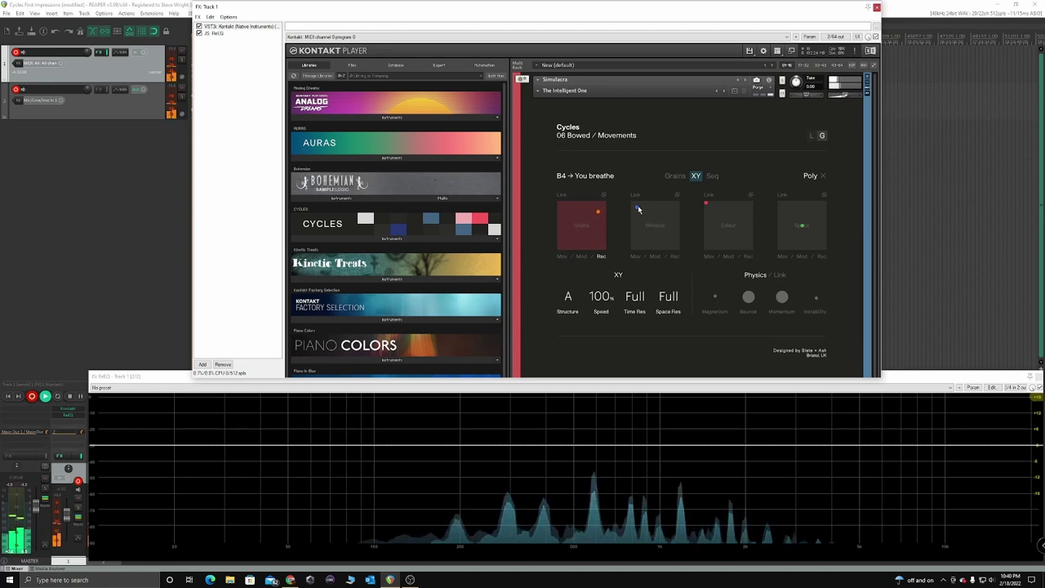
mouse_move(639, 210)
mouse_down()
mouse_move(661, 221)
mouse_move(668, 246)
mouse_move(657, 234)
mouse_up()
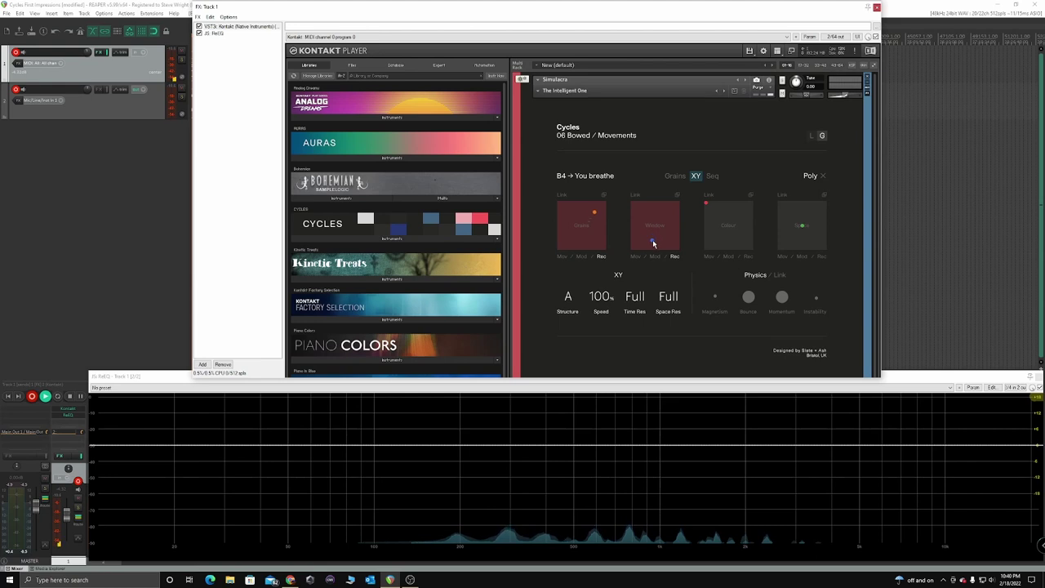
drag(654, 242, 659, 243)
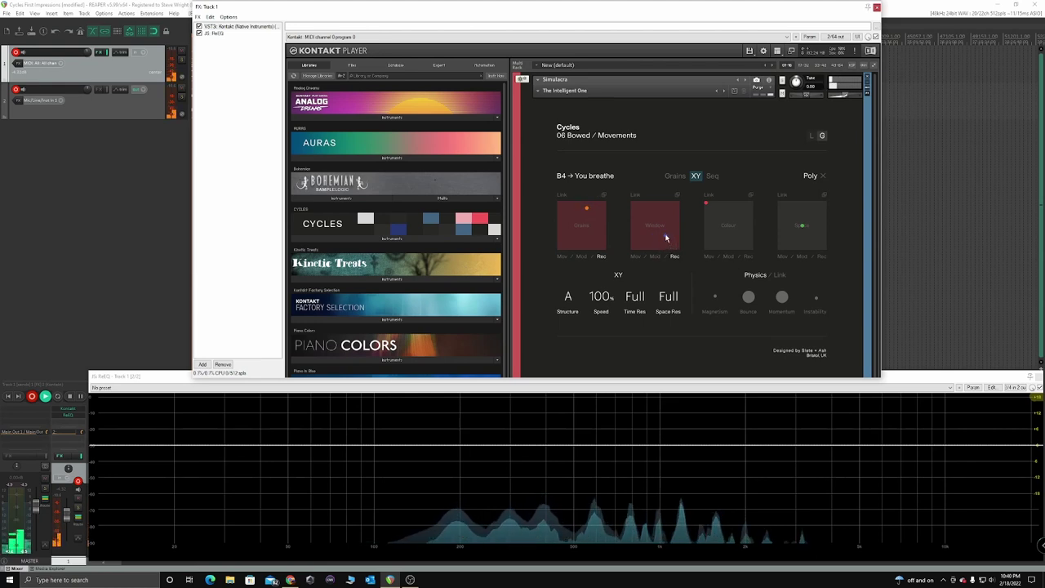
drag(659, 222, 658, 234)
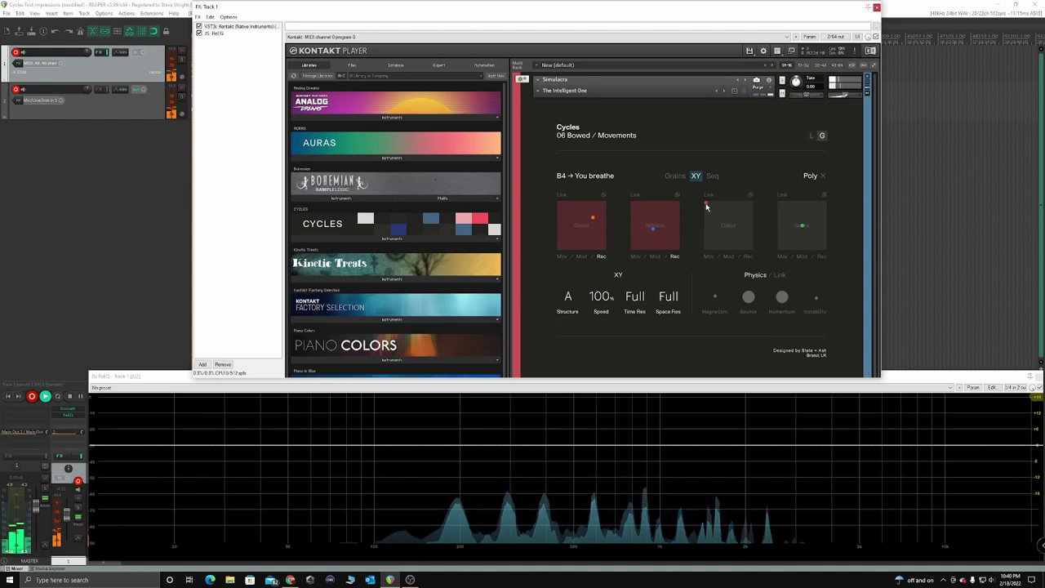
Centre the third pad's point, set it to Mov, and show its Mod settings
mouse_move(707, 203)
mouse_down()
mouse_move(735, 239)
mouse_move(735, 216)
mouse_move(739, 237)
mouse_up()
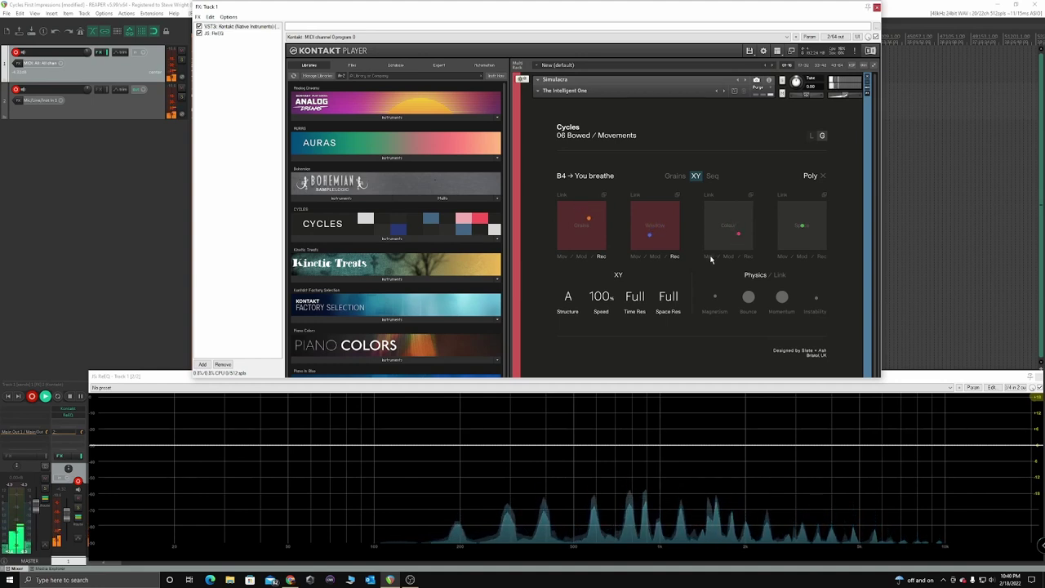
click(710, 258)
click(728, 257)
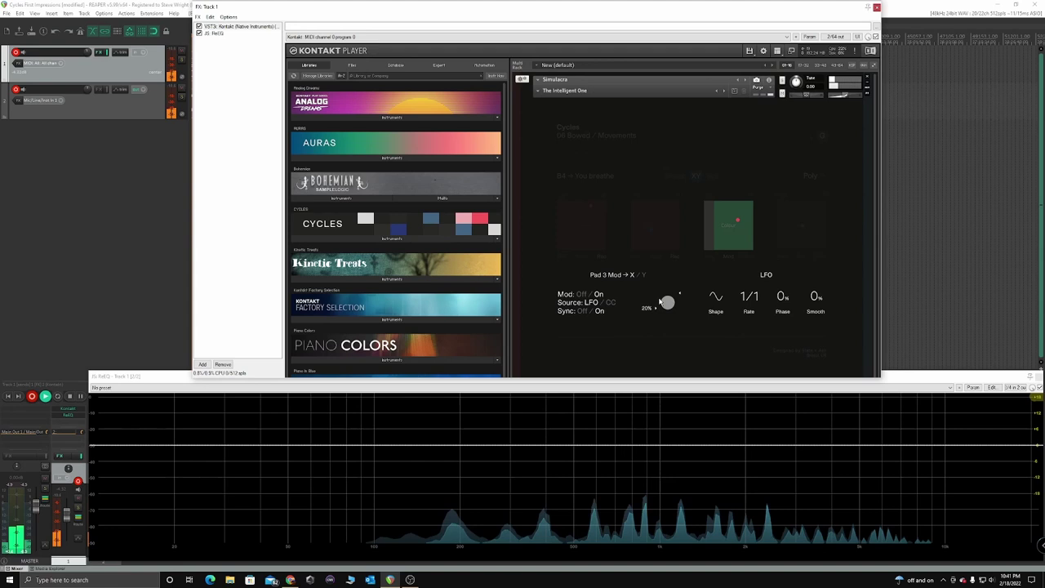
Make Pad 3's LFO modulate Y, close its settings, and push the Space pad's point higher
click(644, 276)
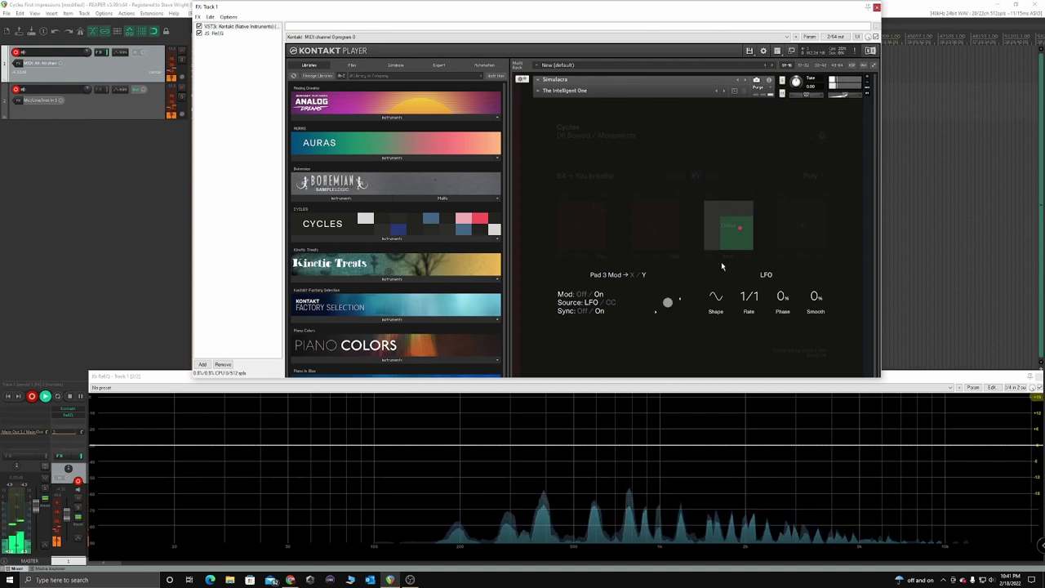
click(728, 269)
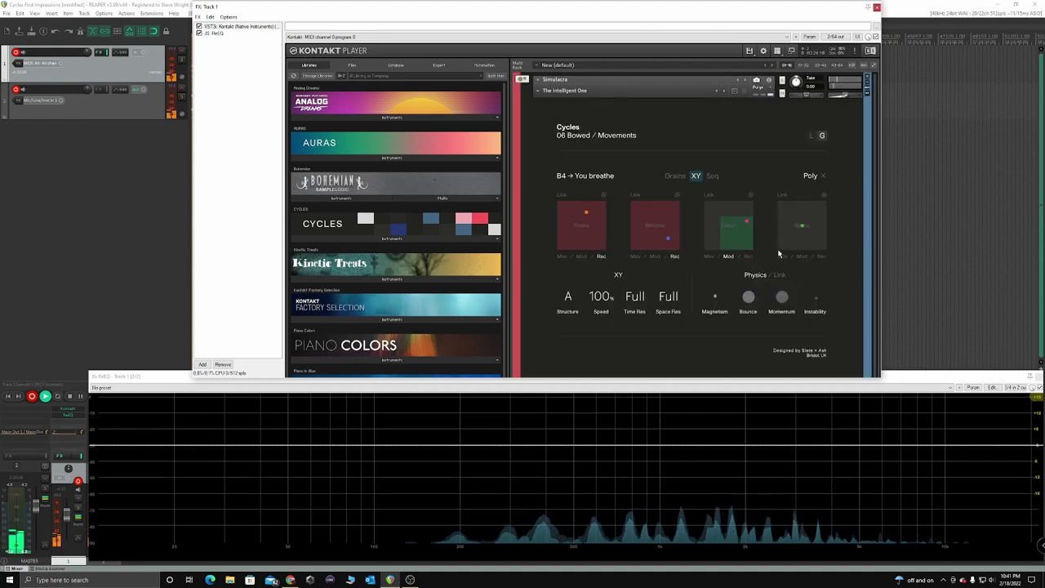
mouse_move(804, 227)
mouse_down()
mouse_move(810, 215)
mouse_move(803, 234)
mouse_move(801, 217)
mouse_up()
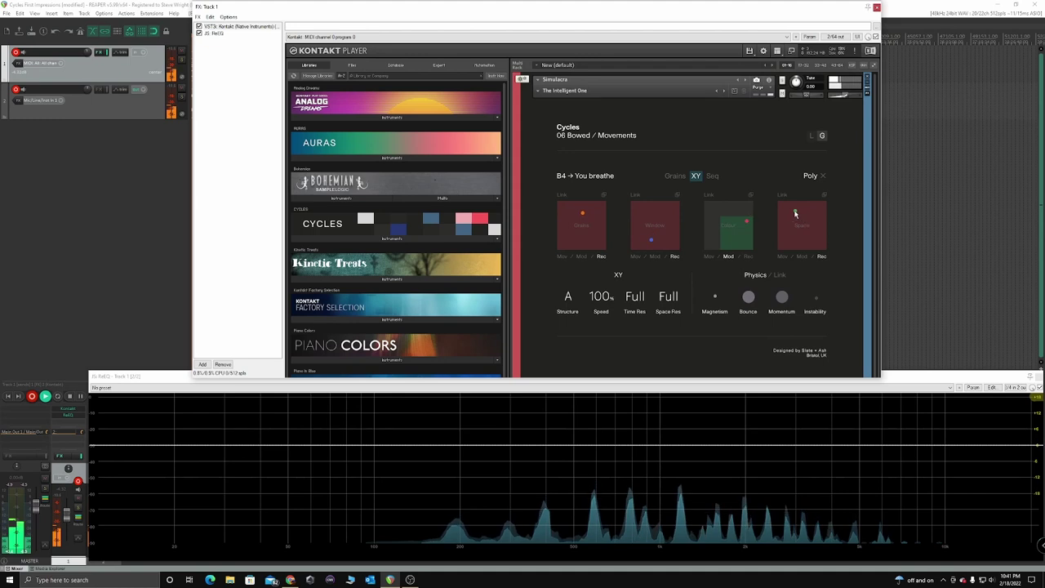
mouse_move(799, 235)
mouse_down()
mouse_move(815, 227)
mouse_move(800, 213)
mouse_up()
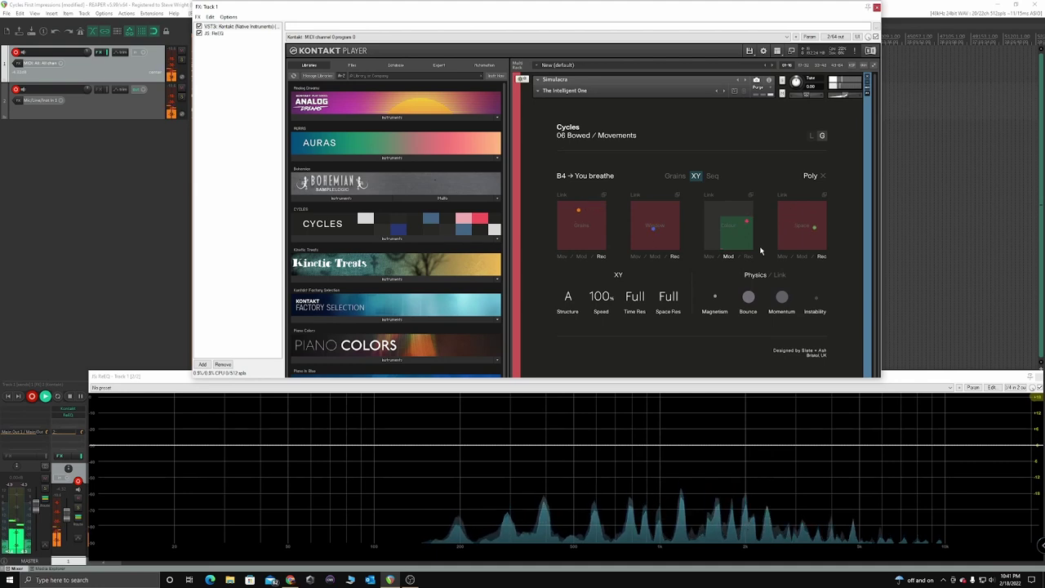
Turn on the block sequencer with pattern C and enable the Size lane with a raised amount
click(713, 177)
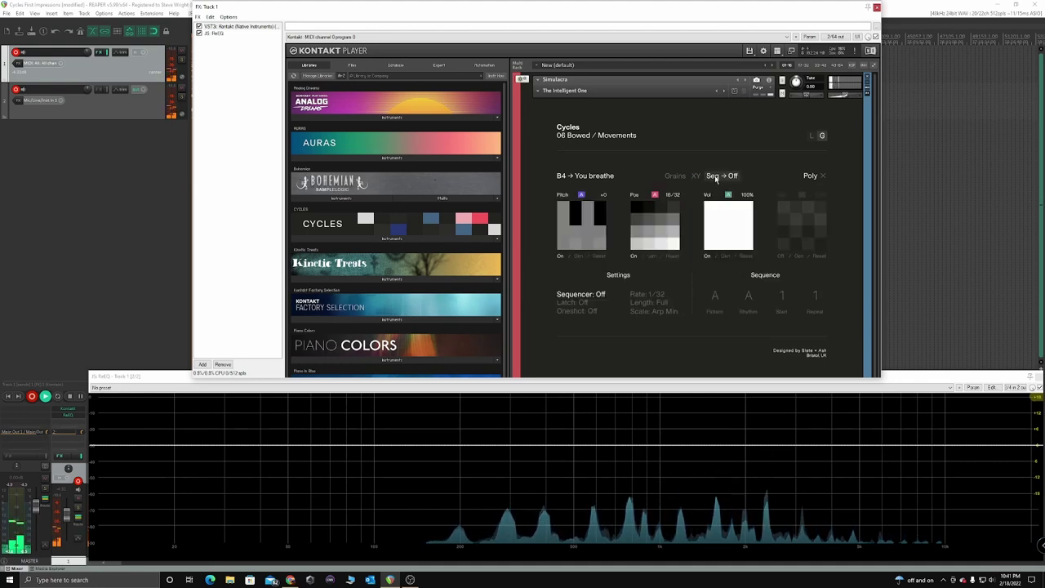
click(602, 294)
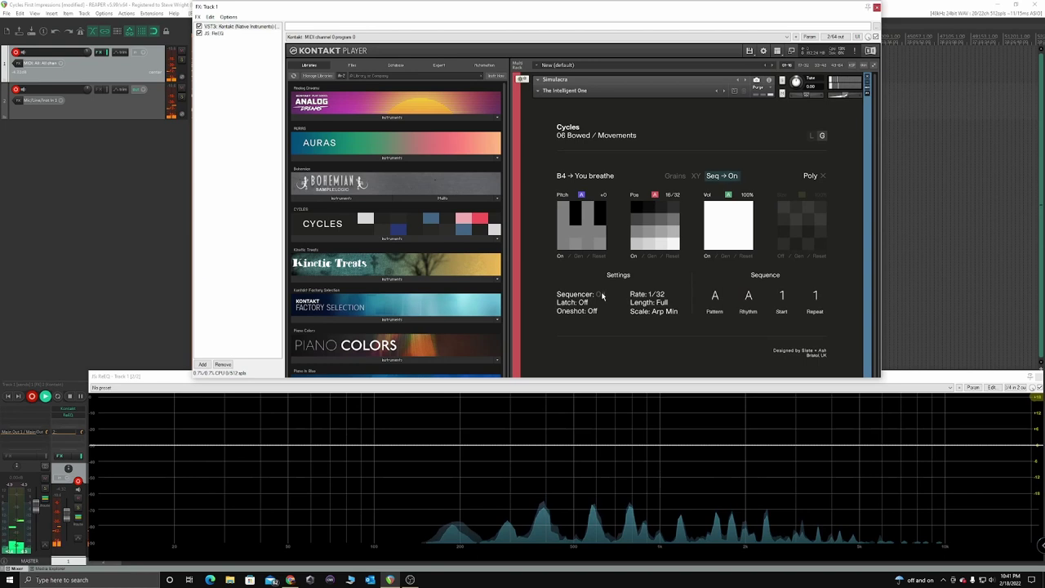
click(656, 195)
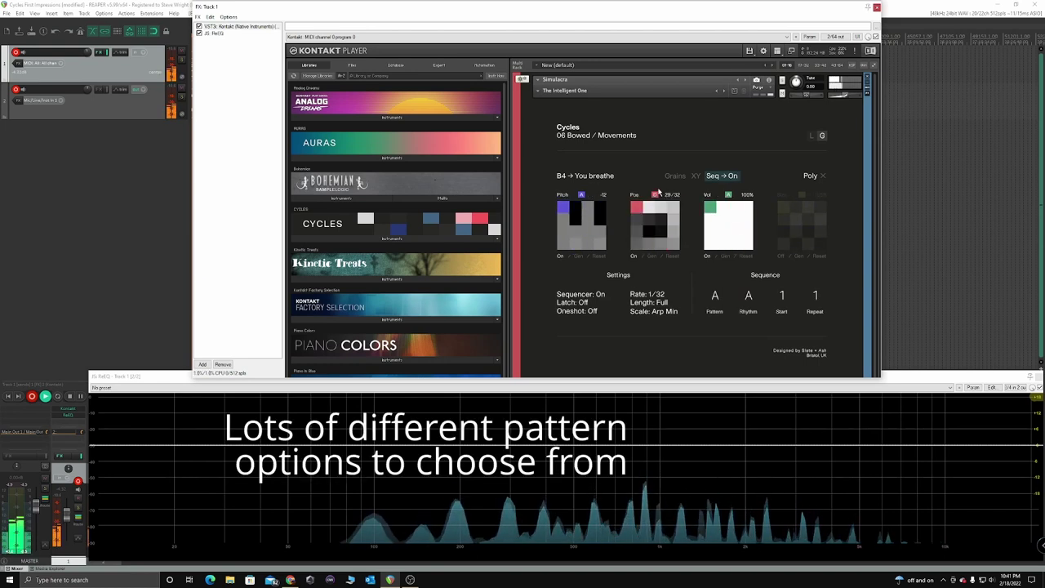
click(716, 295)
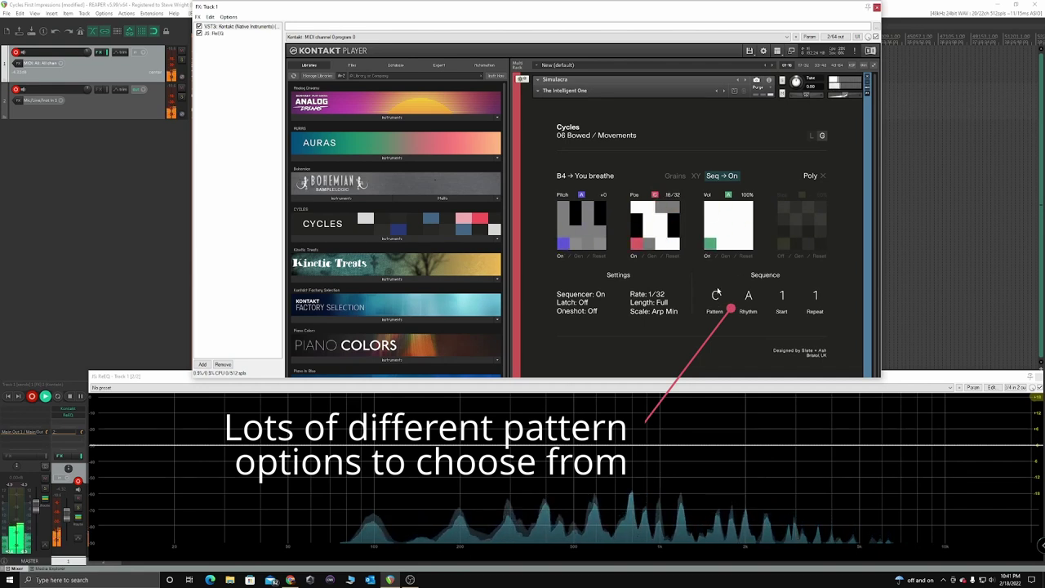
click(781, 256)
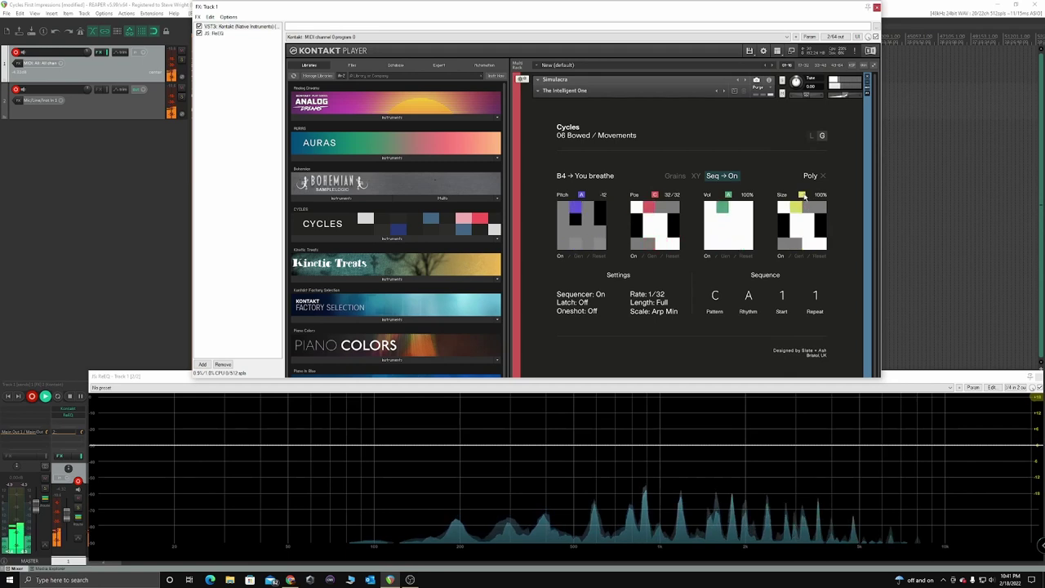
drag(804, 194, 804, 206)
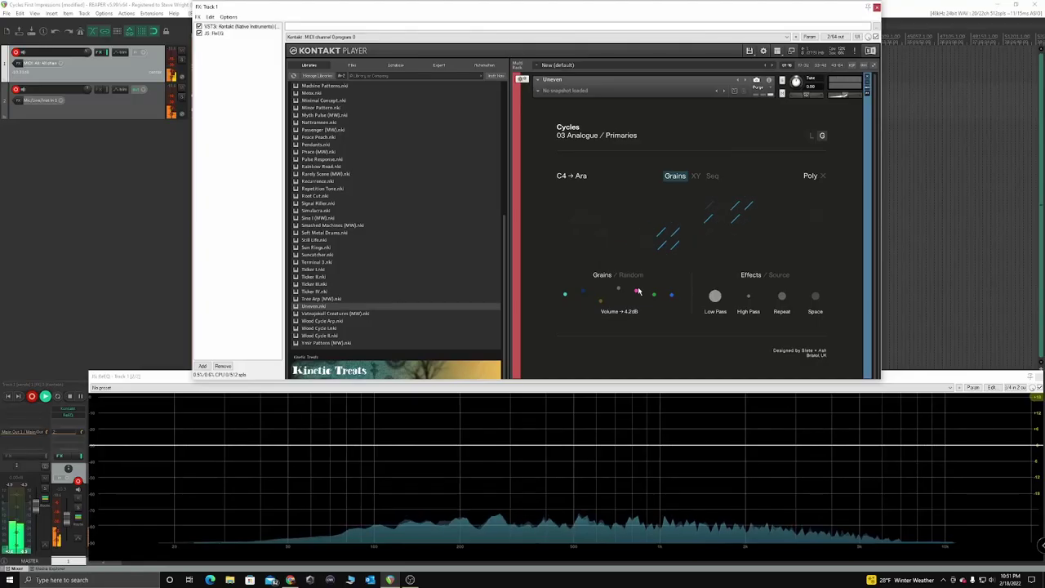
Raise a grain to 9.0dB, adjust random volume, octaves (6%) and position, and lower Low Pass to 2.5kHz
drag(639, 291, 638, 284)
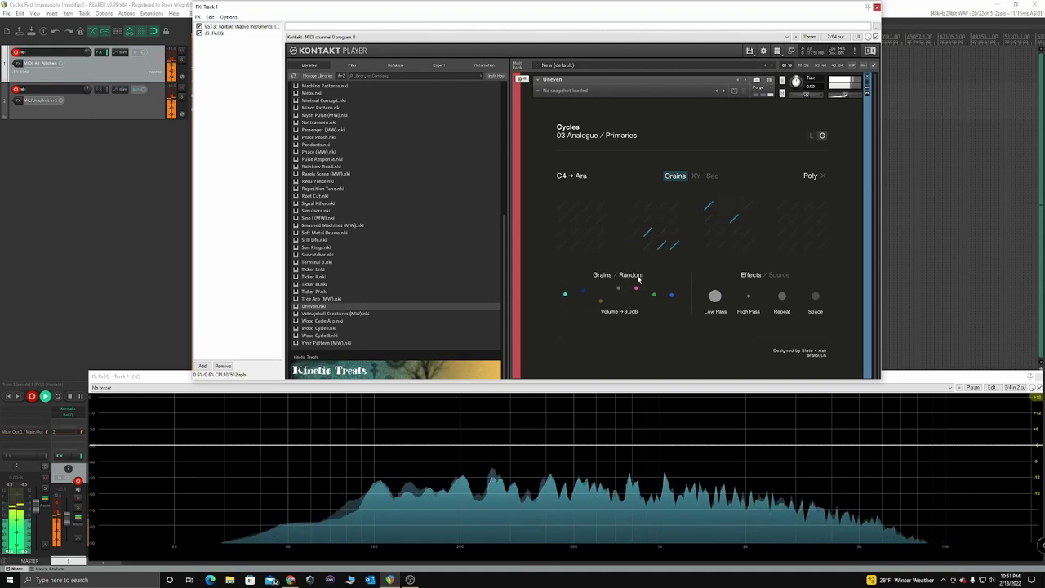
click(638, 277)
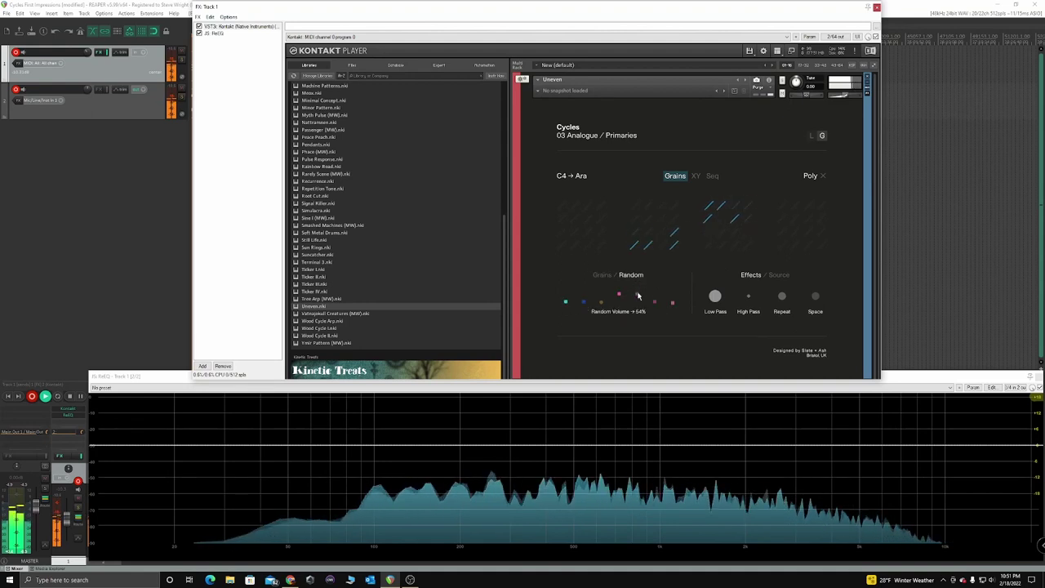
drag(639, 296, 638, 296)
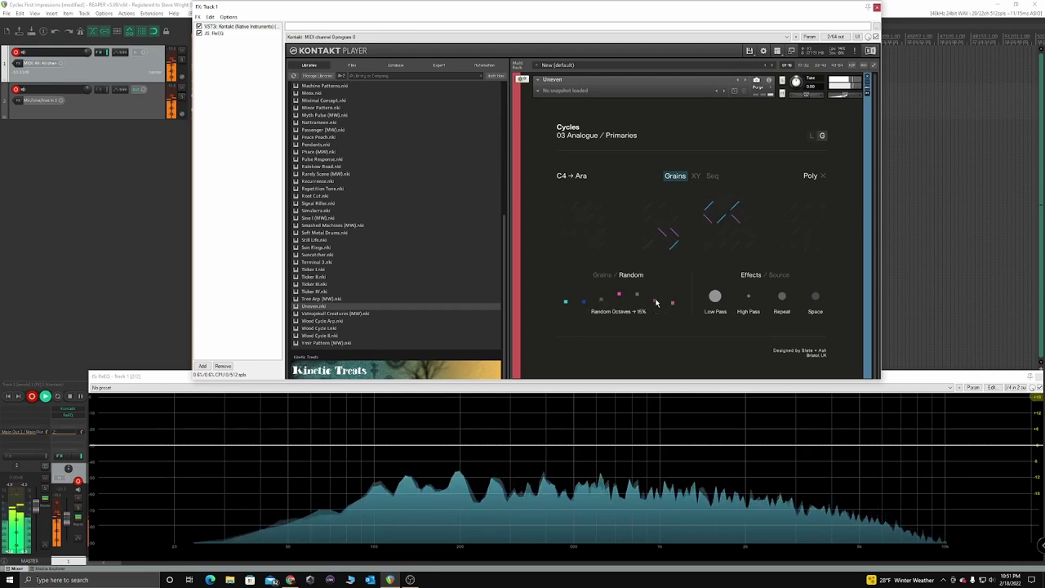
drag(656, 303, 657, 307)
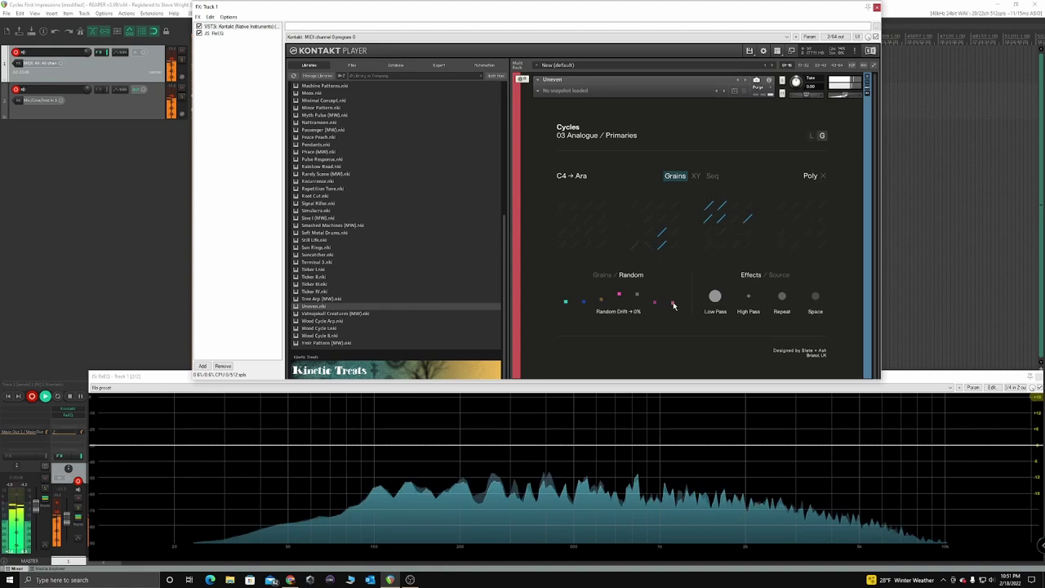
scroll(674, 305, up, 3)
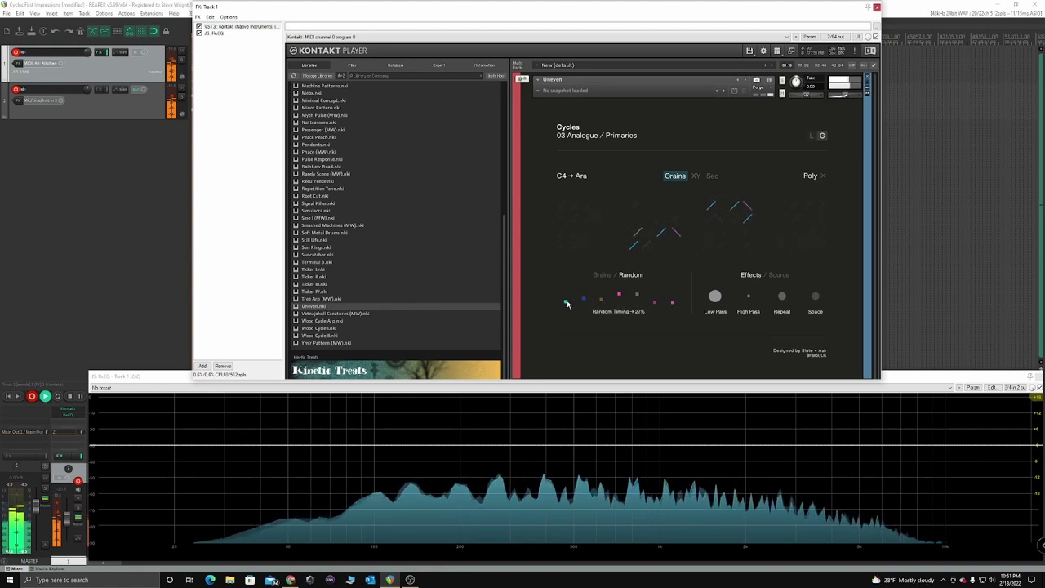
drag(568, 304, 577, 277)
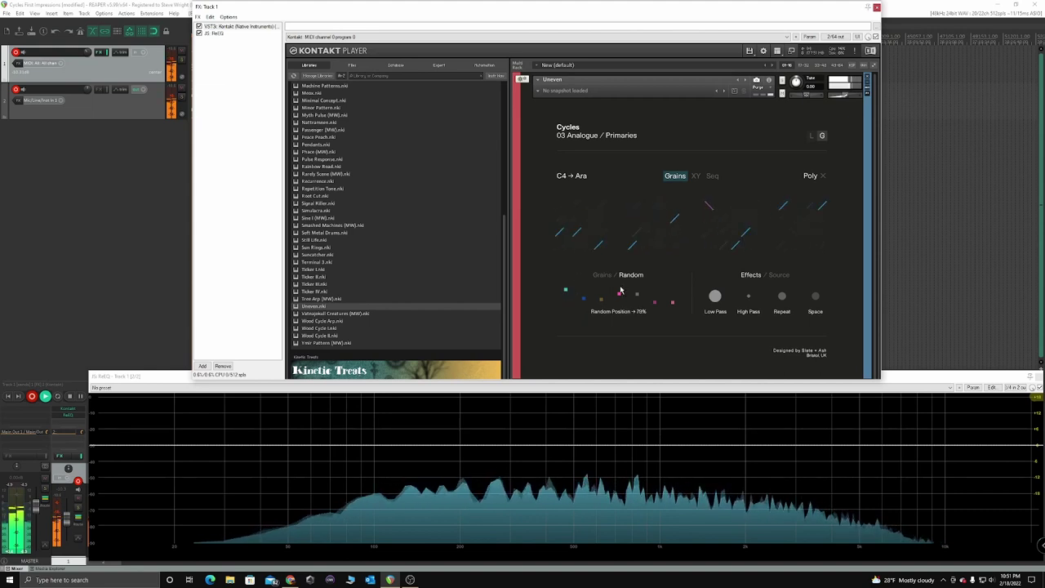
drag(715, 302, 732, 284)
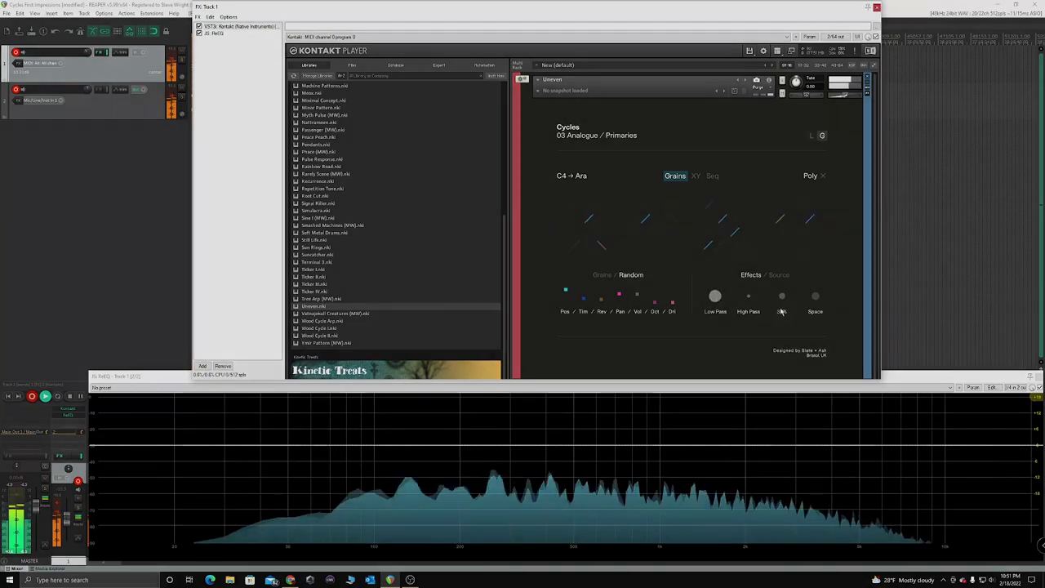